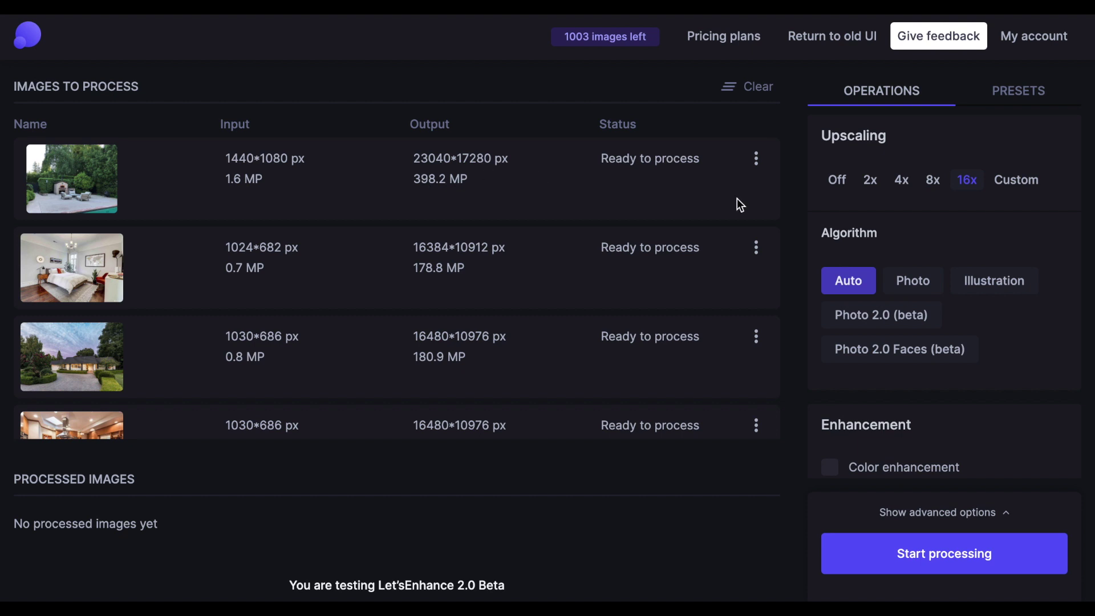
- Step the upscaling factor down through 8x and 4x to 2x
{"action": "left_click", "coordinate": [940, 185]}
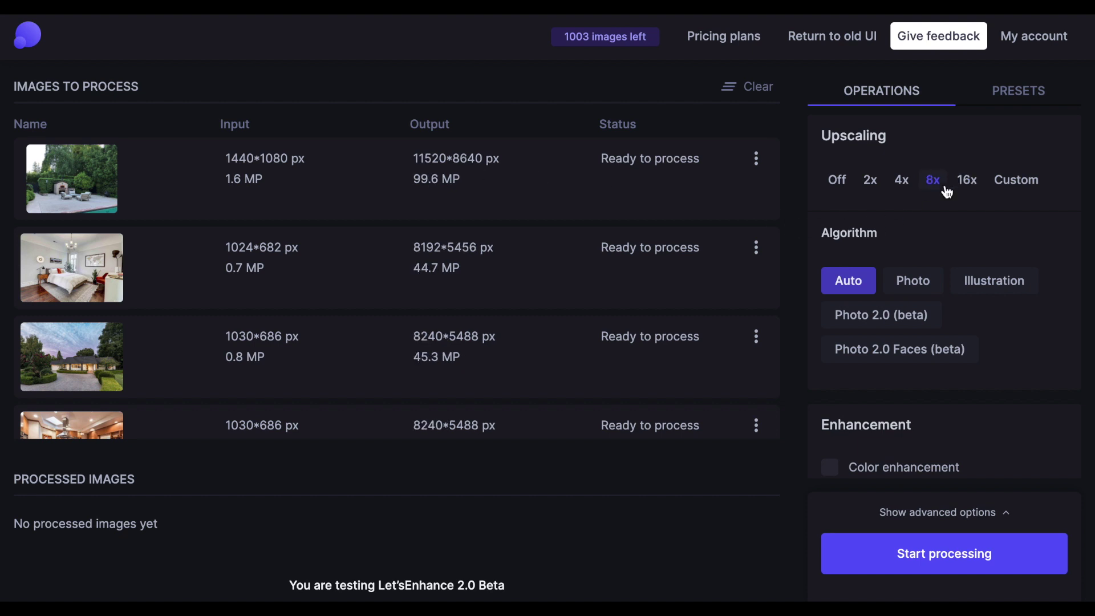
{"action": "left_click", "coordinate": [900, 180]}
{"action": "left_click", "coordinate": [872, 183]}
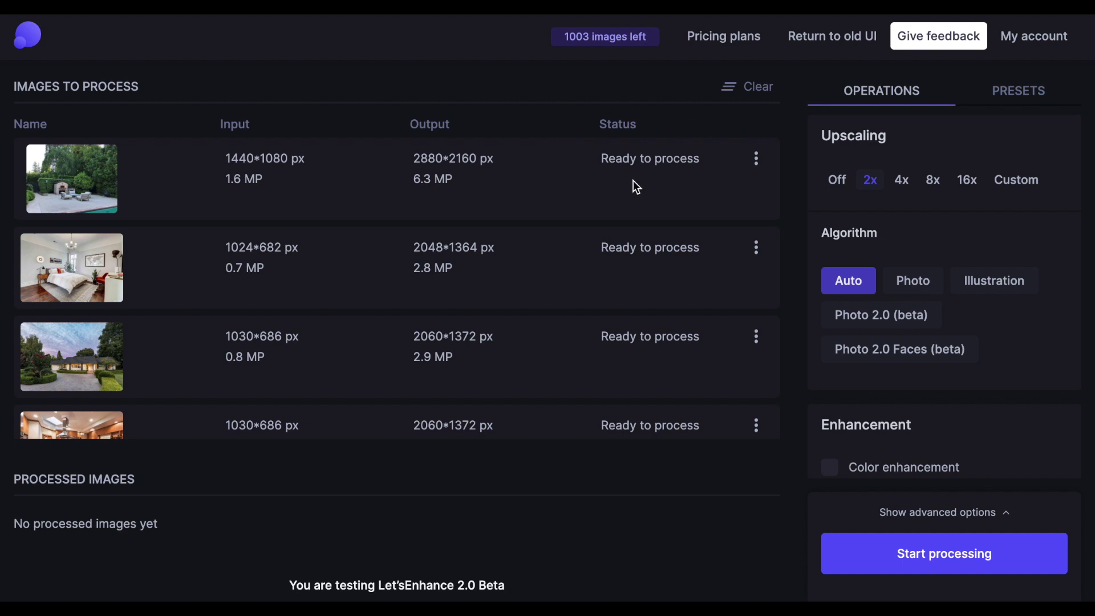
- Check the first photo's options without deleting it, then clear the whole processing queue
{"action": "left_click", "coordinate": [761, 162]}
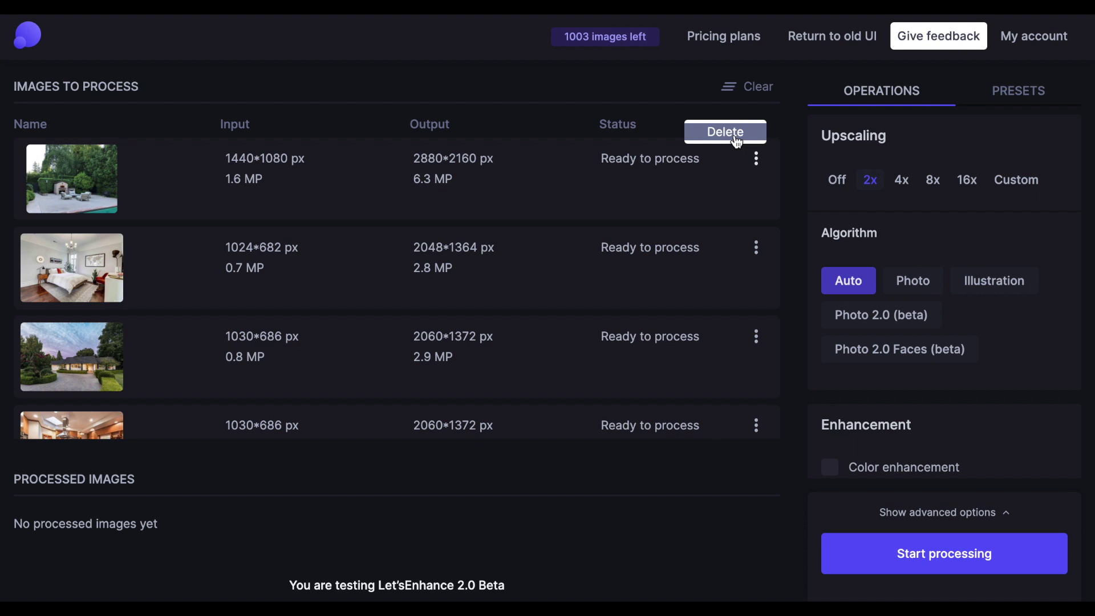
{"action": "left_click", "coordinate": [660, 118]}
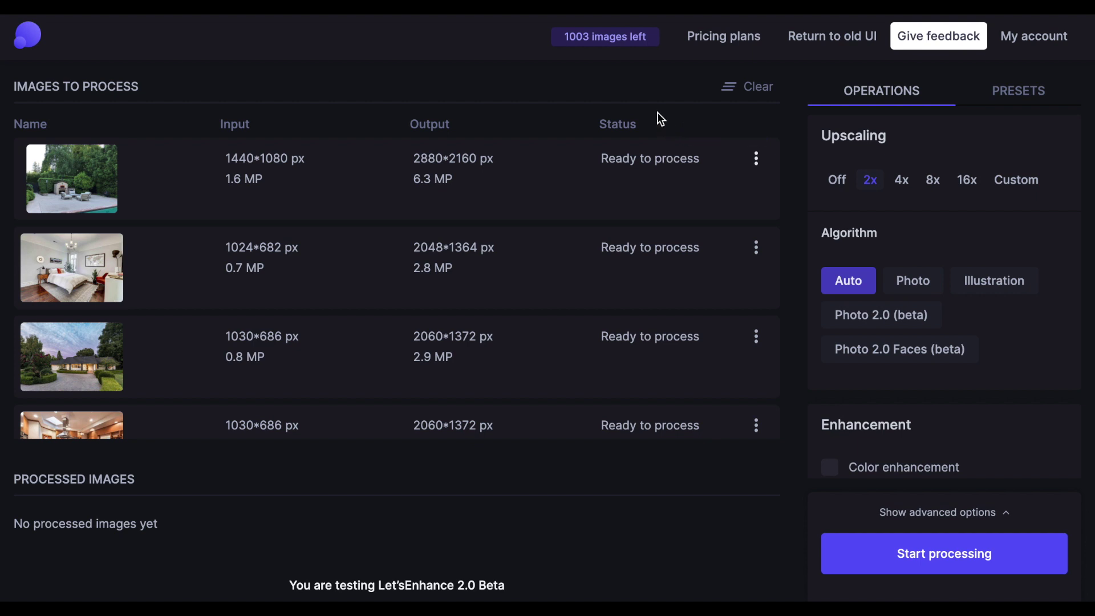
{"action": "left_click", "coordinate": [737, 97]}
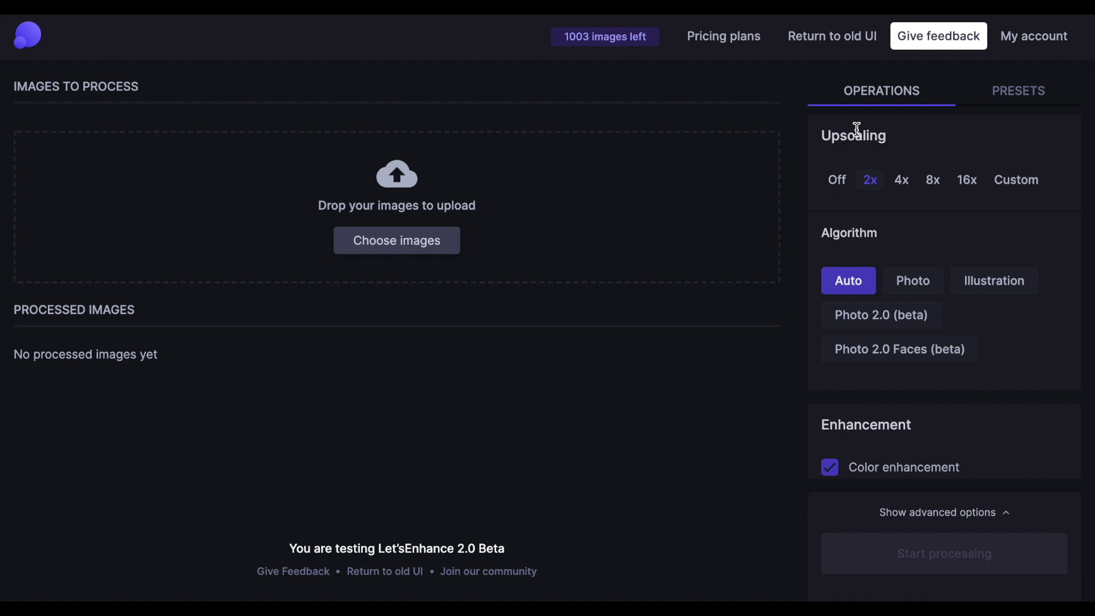
- Turn upscaling off and disable Color and Tone enhancement
{"action": "left_click", "coordinate": [835, 182]}
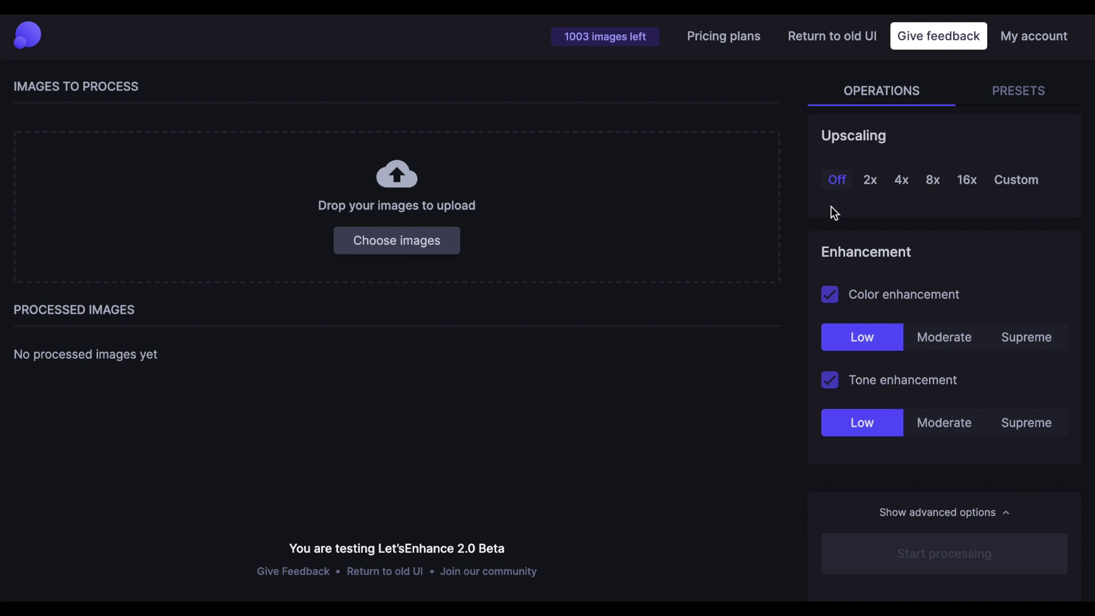
{"action": "left_click", "coordinate": [829, 302]}
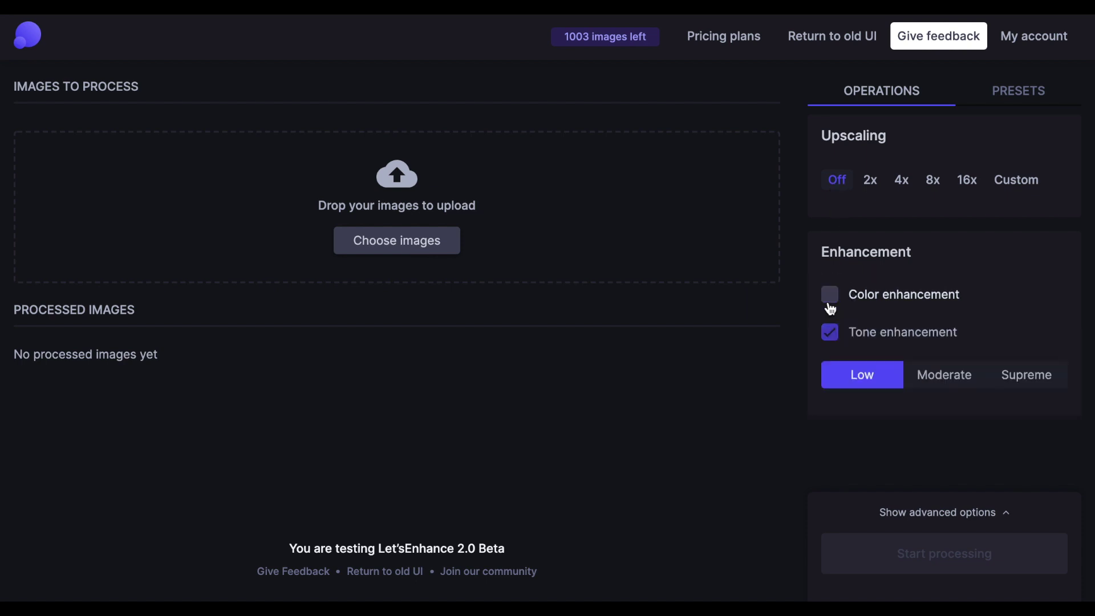
{"action": "left_click", "coordinate": [829, 332]}
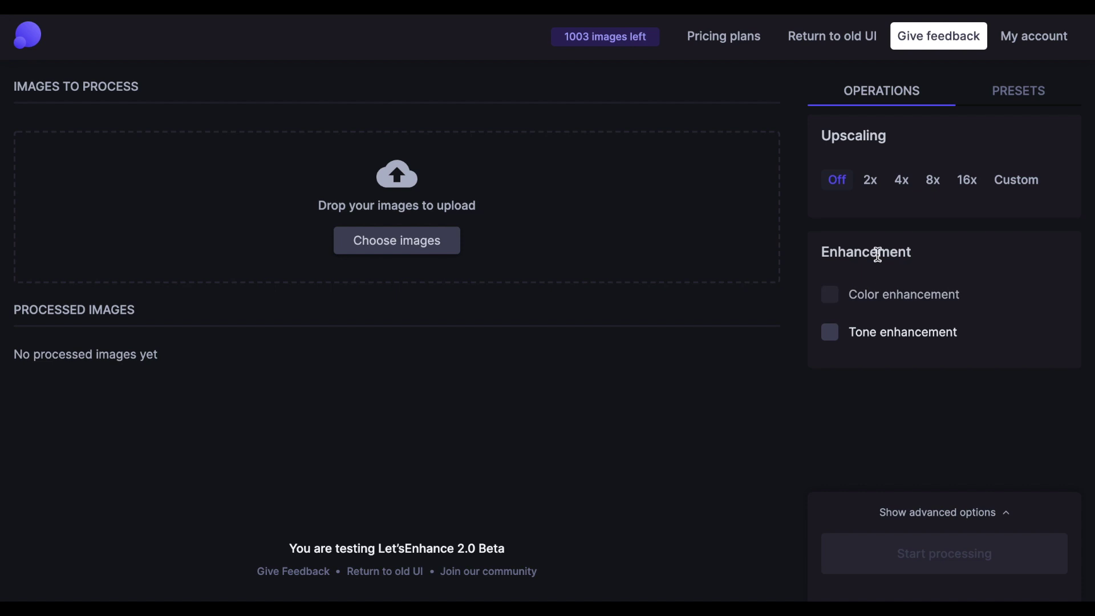
- Cycle upscaling through 2x, 4x, 8x and 16x, ending on Custom size
{"action": "left_click", "coordinate": [868, 194]}
{"action": "left_click", "coordinate": [900, 192]}
{"action": "left_click", "coordinate": [931, 183]}
{"action": "left_click", "coordinate": [966, 186]}
{"action": "left_click", "coordinate": [1001, 186]}
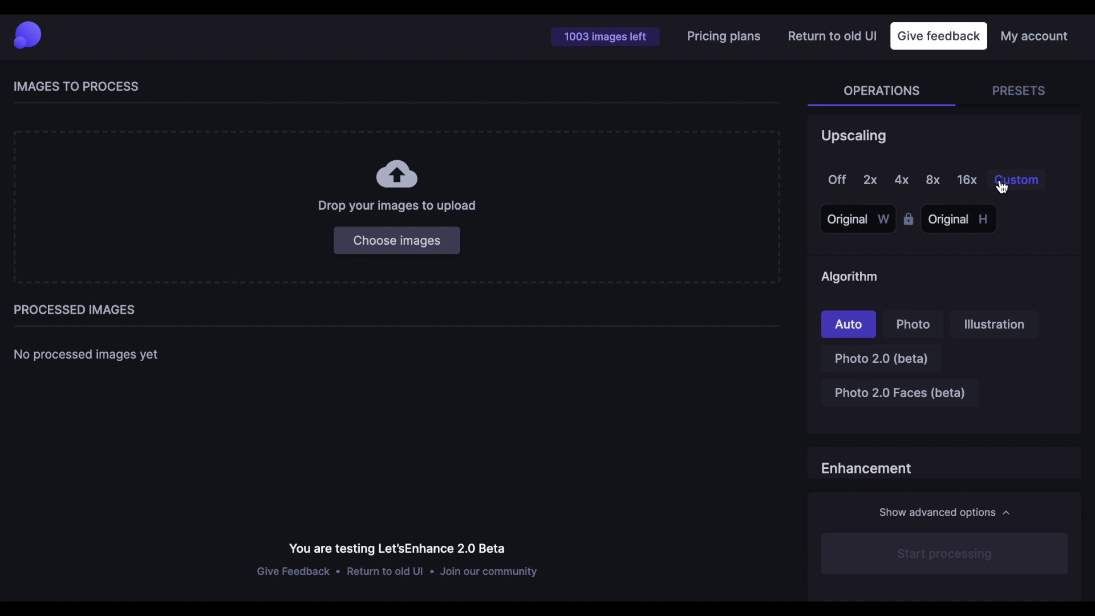
- Try entering 0 for the custom width and height, which stay at Original
{"action": "left_click", "coordinate": [858, 220]}
{"action": "type", "text": "0"}
{"action": "left_click", "coordinate": [924, 219]}
{"action": "type", "text": "0"}
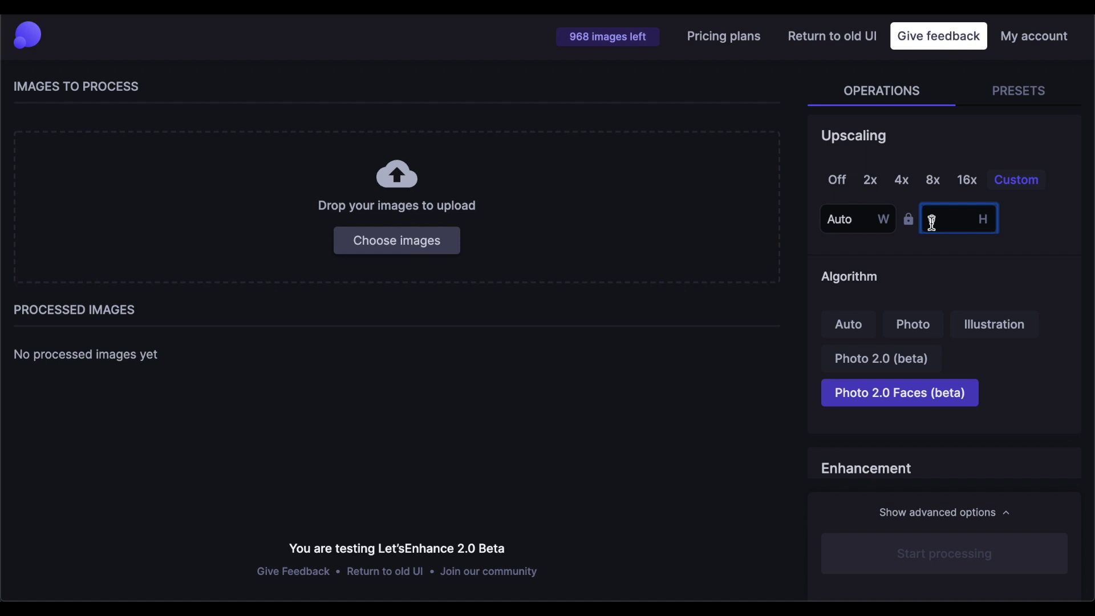
- Try Auto, Photo, Illustration and Photo 2.0 (beta), settling on Photo 2.0 Faces (beta)
{"action": "left_click", "coordinate": [849, 337]}
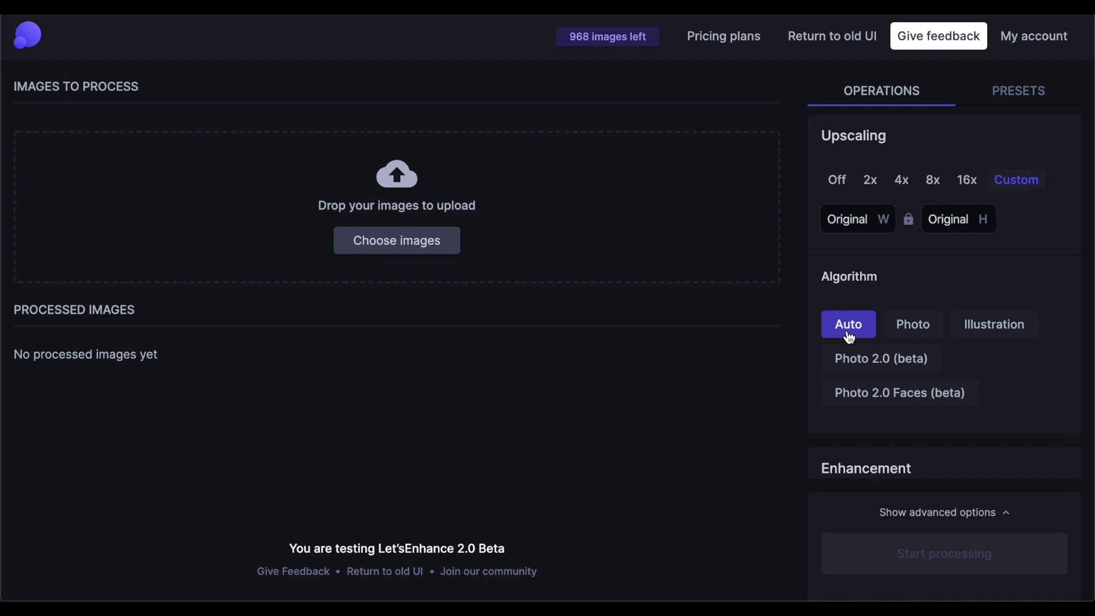
{"action": "left_click", "coordinate": [899, 336]}
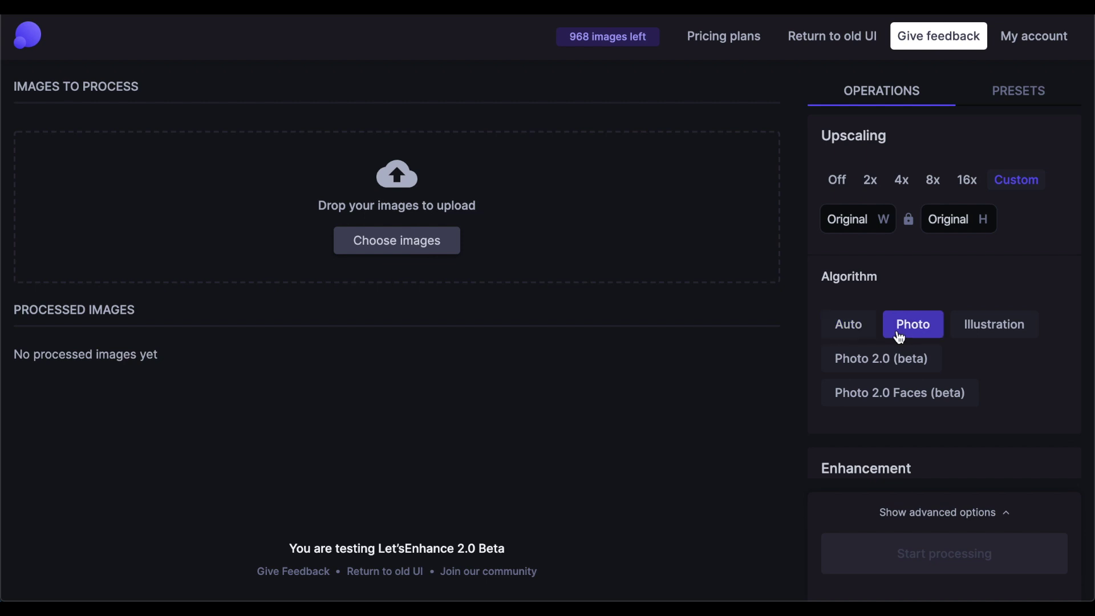
{"action": "left_click", "coordinate": [969, 339]}
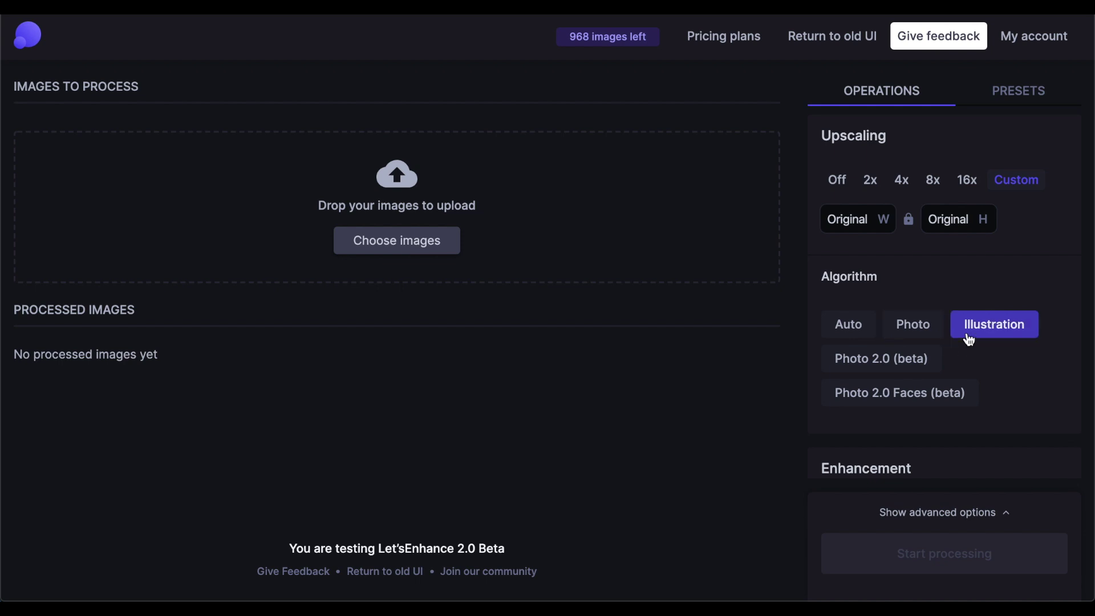
{"action": "left_click", "coordinate": [889, 368]}
{"action": "left_click", "coordinate": [885, 399]}
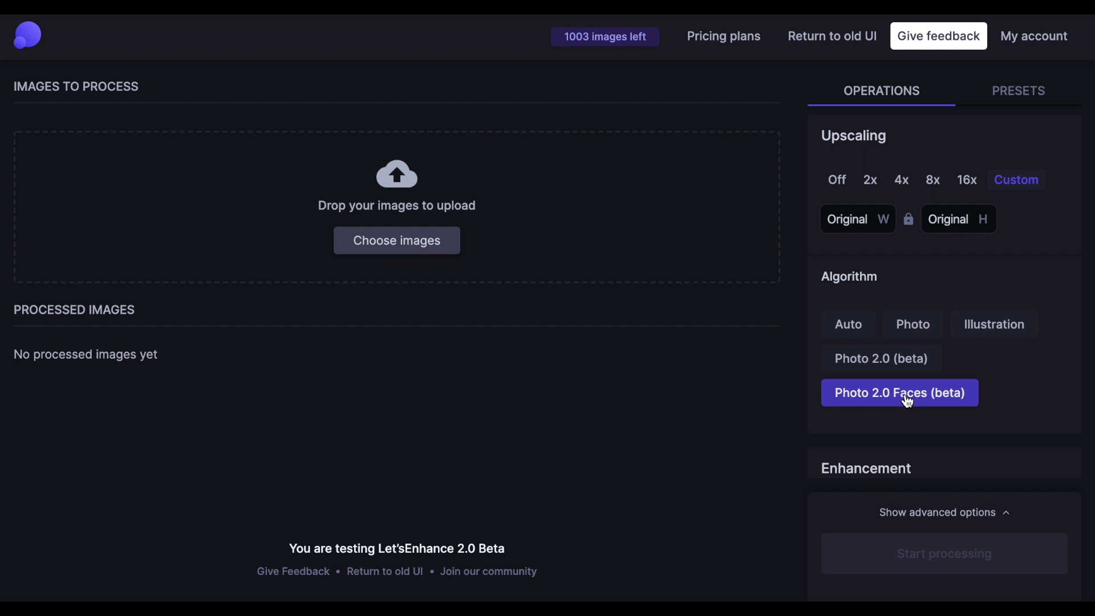
- Enable Color enhancement at Moderate and Tone enhancement at Supreme
{"action": "scroll", "coordinate": [907, 401], "scroll_direction": "down", "scroll_amount": 2}
{"action": "left_click", "coordinate": [857, 410]}
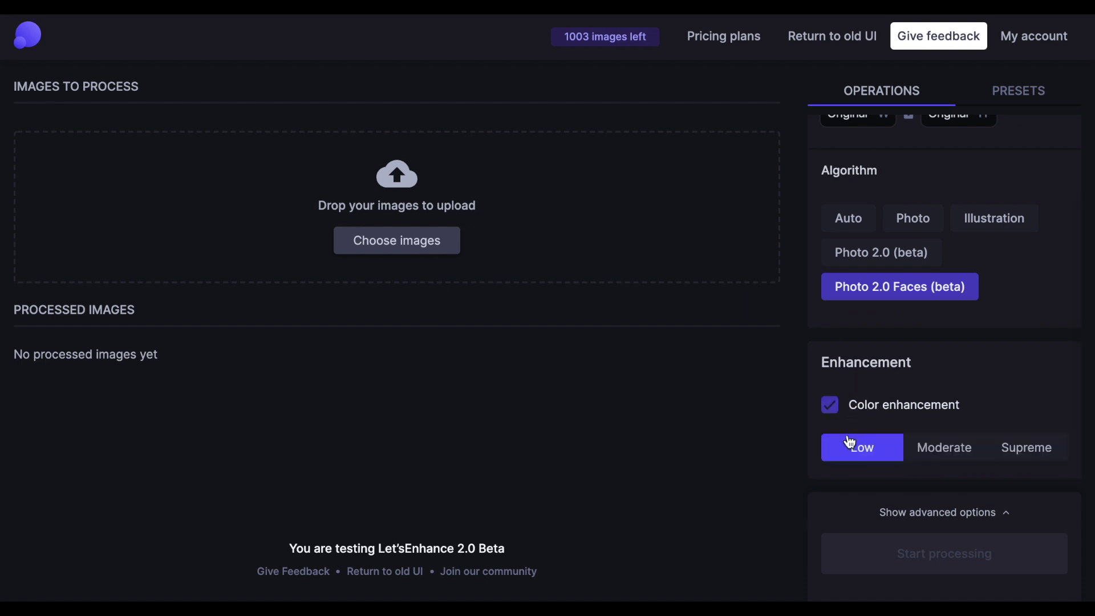
{"action": "scroll", "coordinate": [848, 440], "scroll_direction": "down", "scroll_amount": 1}
{"action": "left_click", "coordinate": [849, 434]}
{"action": "scroll", "coordinate": [850, 432], "scroll_direction": "down", "scroll_amount": 1}
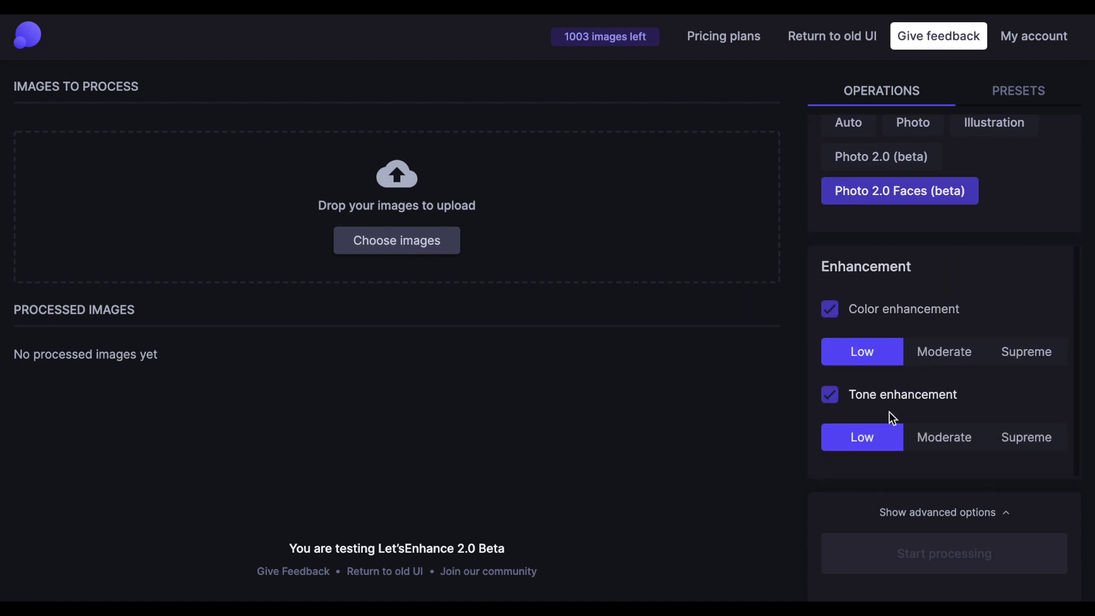
{"action": "left_click", "coordinate": [968, 362]}
{"action": "left_click", "coordinate": [1020, 441]}
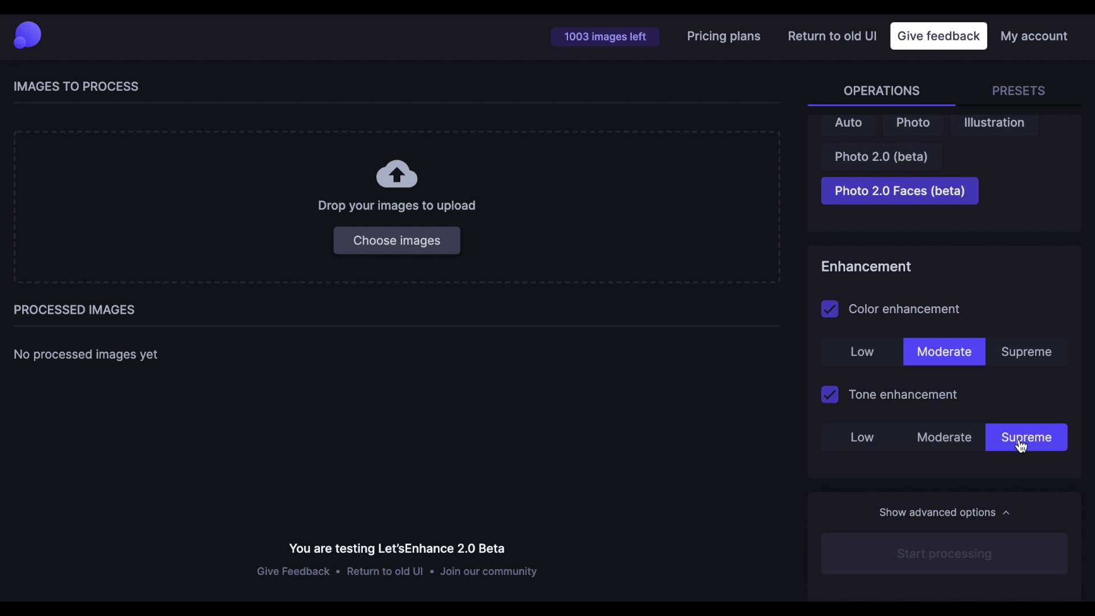
- Set the advanced Save to format option to PNG and bring up the presets list
{"action": "left_click", "coordinate": [970, 513]}
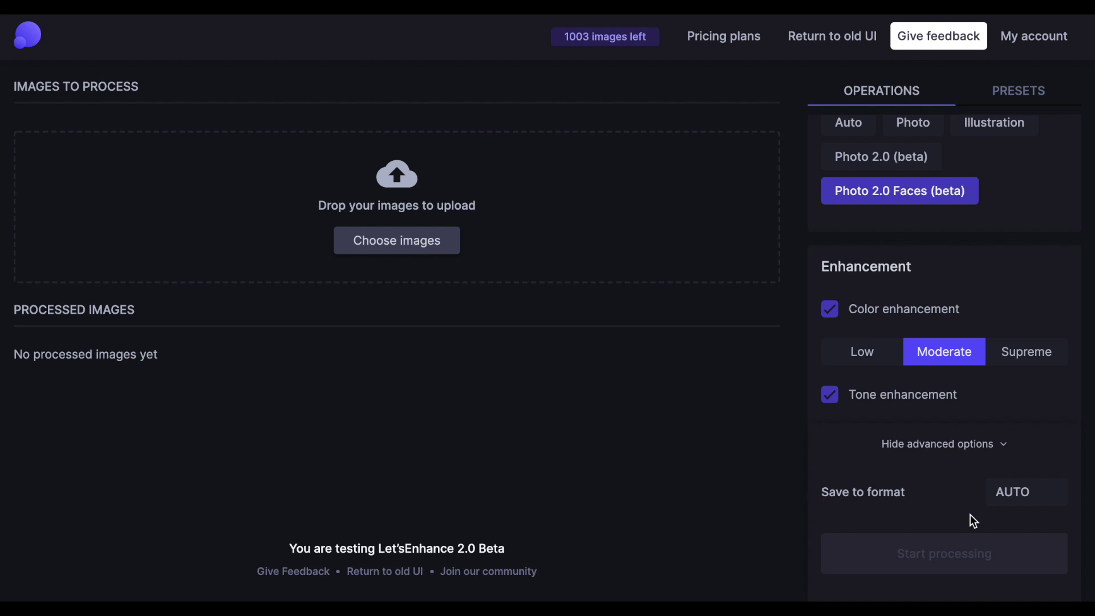
{"action": "left_click", "coordinate": [1021, 491]}
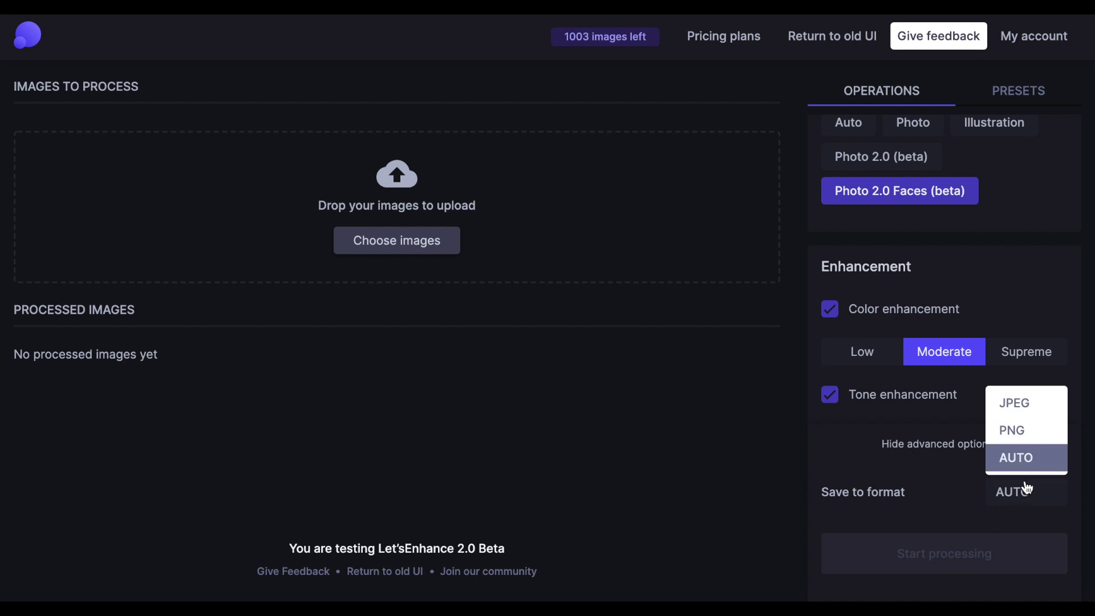
{"action": "left_click", "coordinate": [1020, 427]}
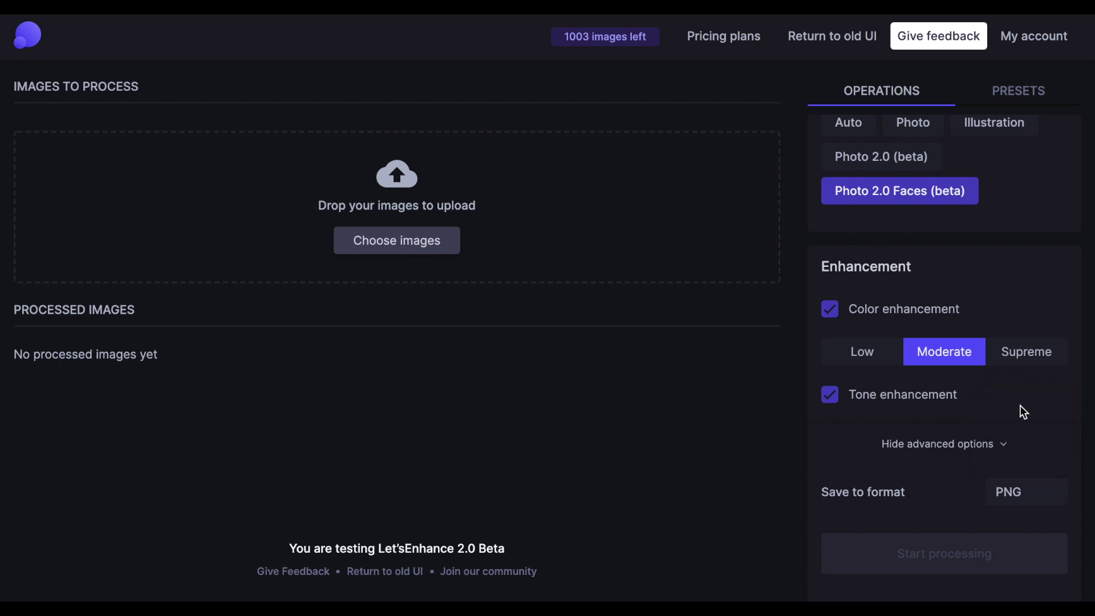
{"action": "left_click", "coordinate": [995, 102]}
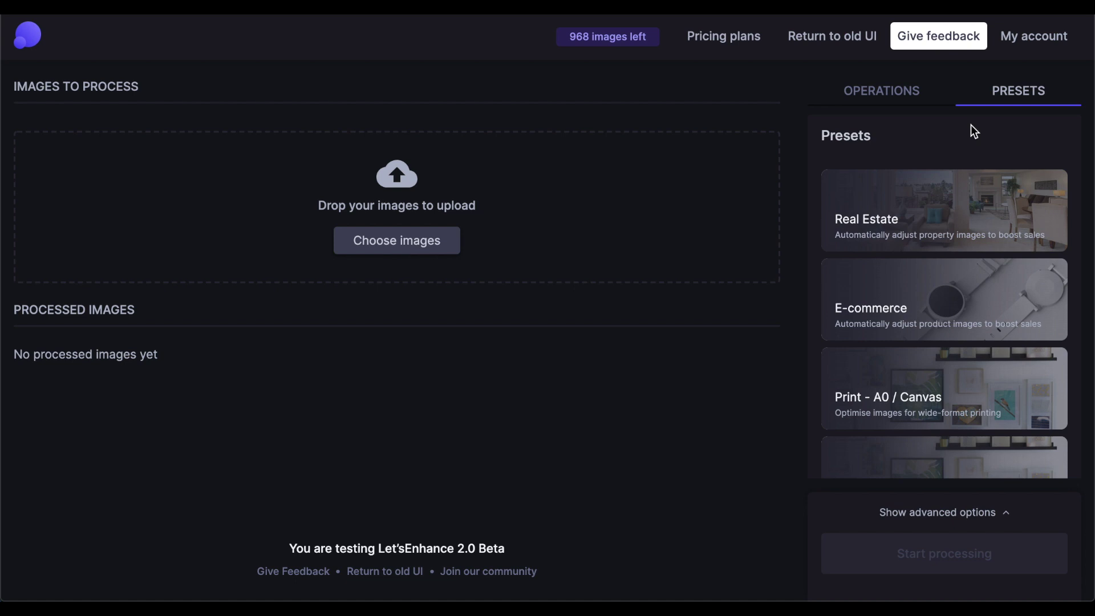
- Try the Real Estate, E-commerce, A0, A3 and A4 presets, finally choosing Photobooks 8×8
{"action": "left_click", "coordinate": [964, 212]}
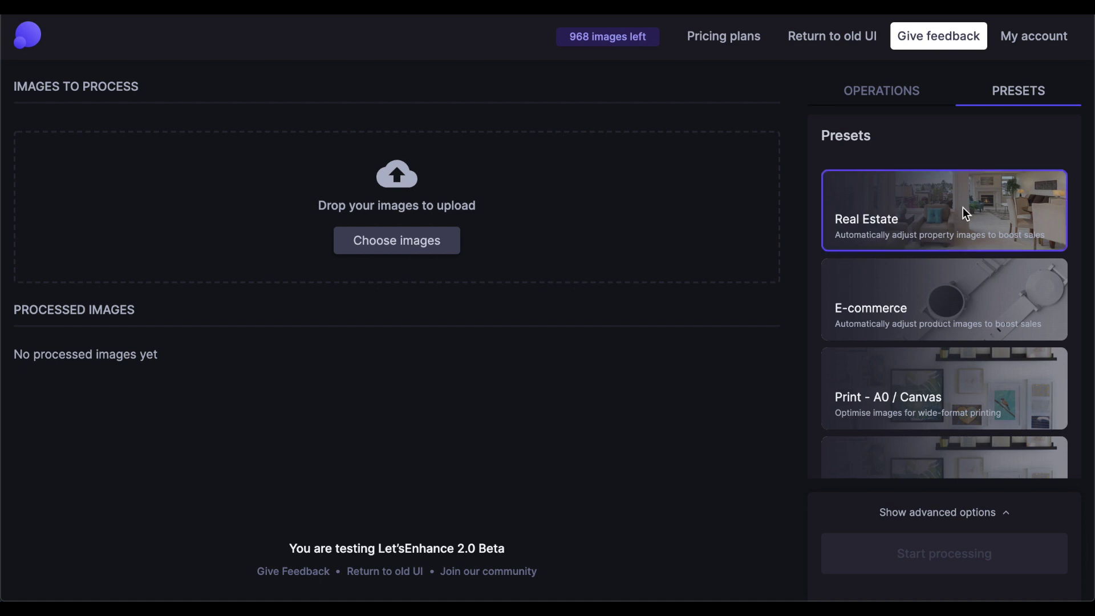
{"action": "left_click", "coordinate": [941, 306]}
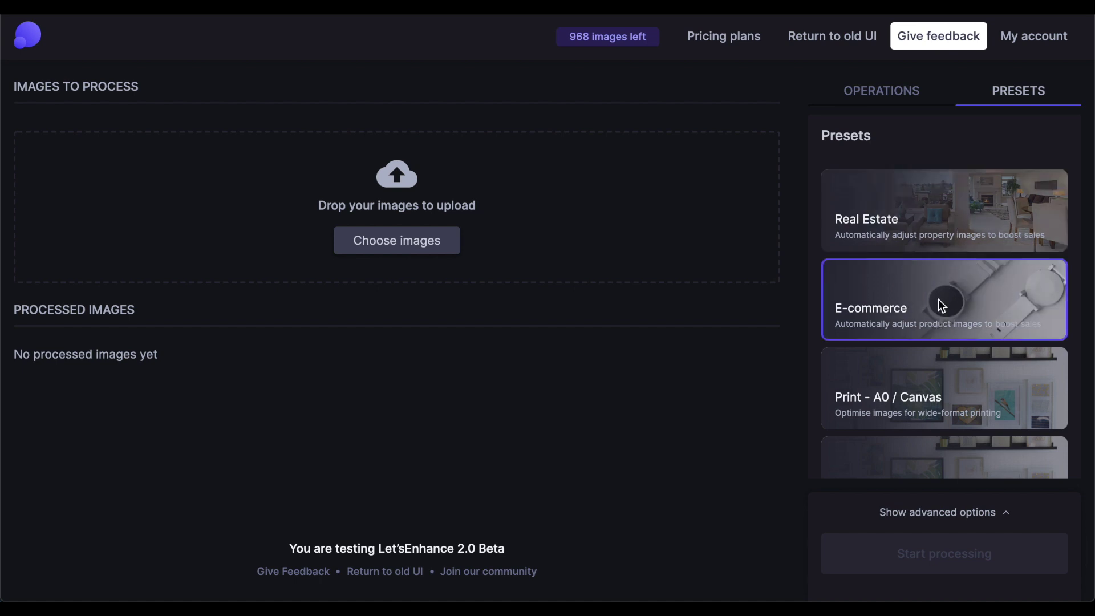
{"action": "left_click", "coordinate": [930, 372]}
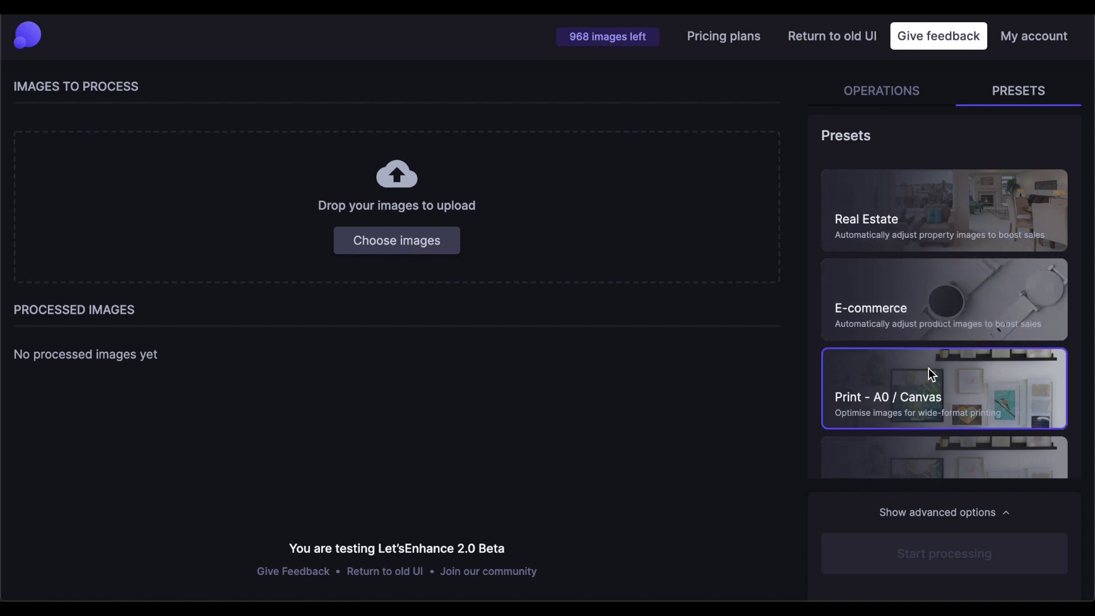
{"action": "scroll", "coordinate": [929, 371], "scroll_direction": "down", "scroll_amount": 1}
{"action": "scroll", "coordinate": [930, 371], "scroll_direction": "down", "scroll_amount": 2}
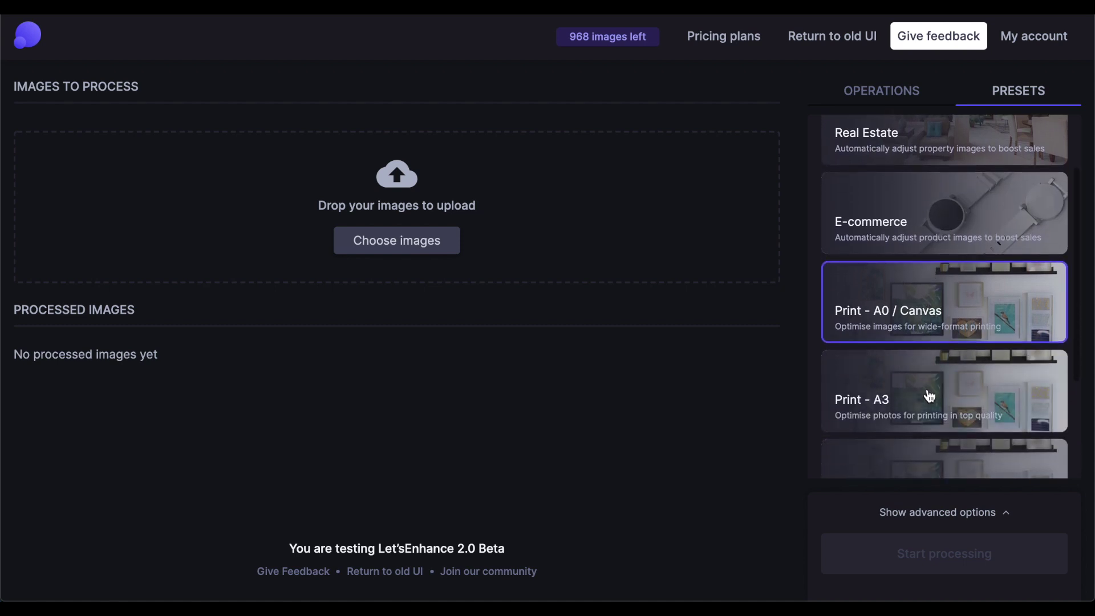
{"action": "left_click", "coordinate": [927, 392]}
{"action": "scroll", "coordinate": [927, 391], "scroll_direction": "down", "scroll_amount": 2}
{"action": "left_click", "coordinate": [921, 412]}
{"action": "scroll", "coordinate": [921, 413], "scroll_direction": "down", "scroll_amount": 2}
{"action": "scroll", "coordinate": [920, 412], "scroll_direction": "down", "scroll_amount": 1}
{"action": "left_click", "coordinate": [918, 446]}
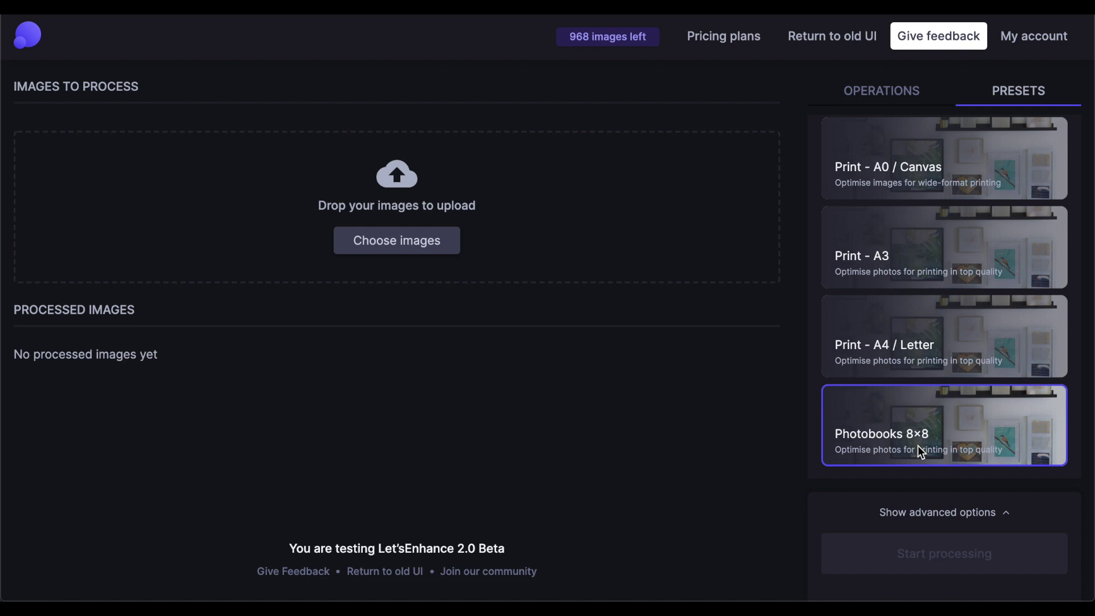
{"action": "scroll", "coordinate": [917, 439], "scroll_direction": "down", "scroll_amount": 1}
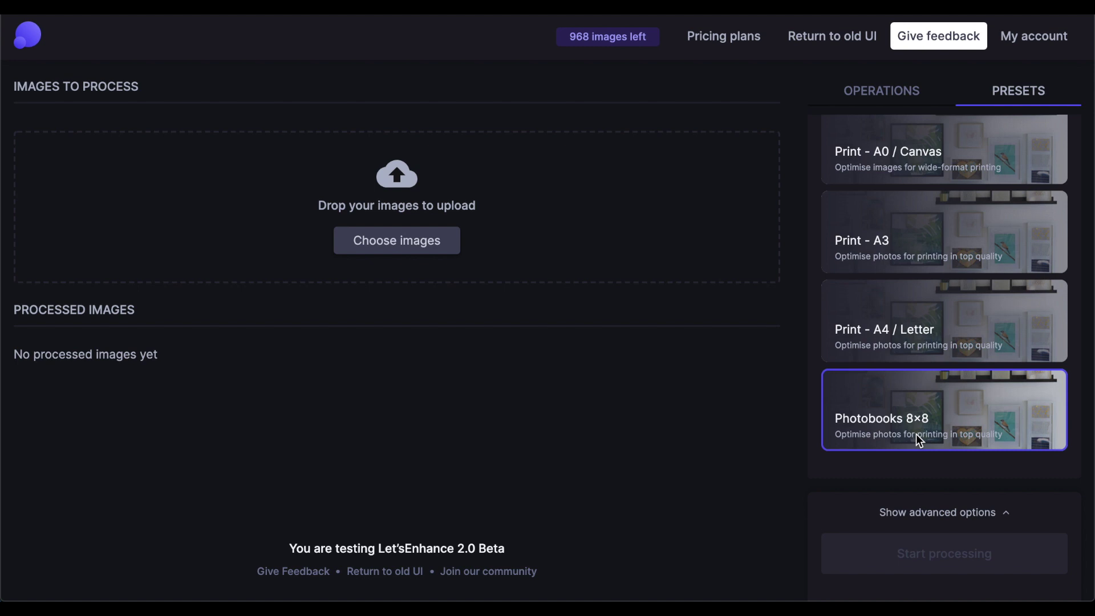
- Add all ten kid photos from the folder and start processing them with Photobooks 8×8
{"action": "left_click", "coordinate": [437, 252]}
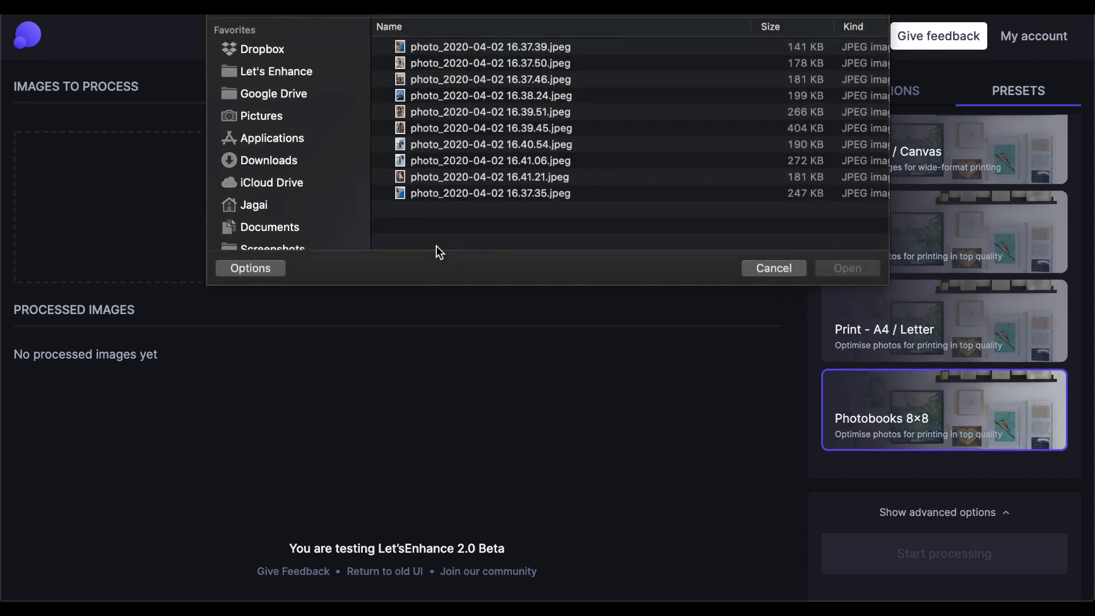
{"action": "key", "text": "super+a"}
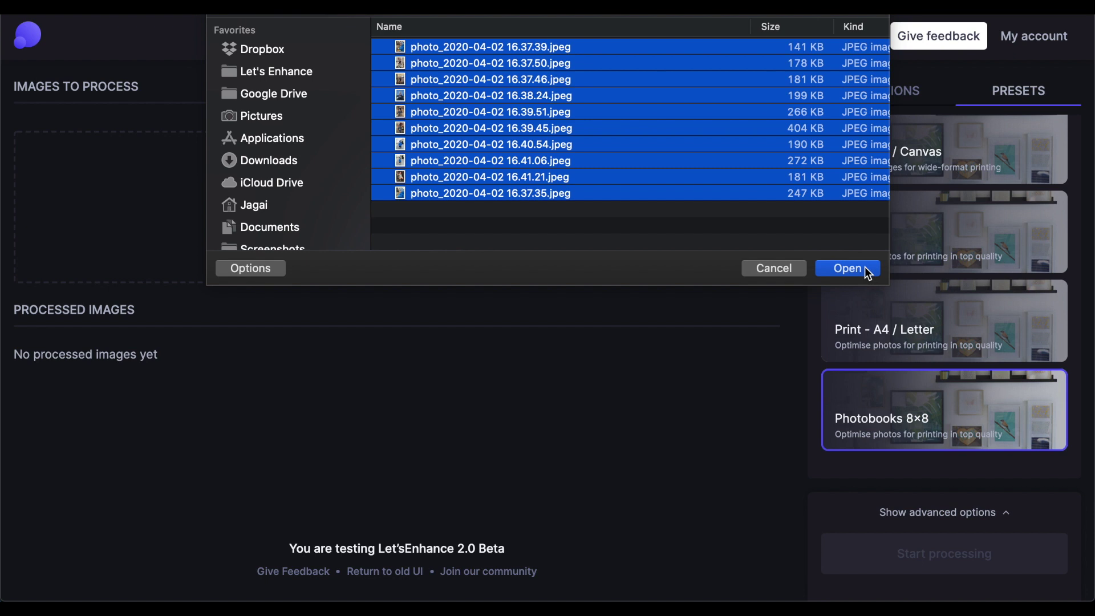
{"action": "left_click", "coordinate": [847, 268]}
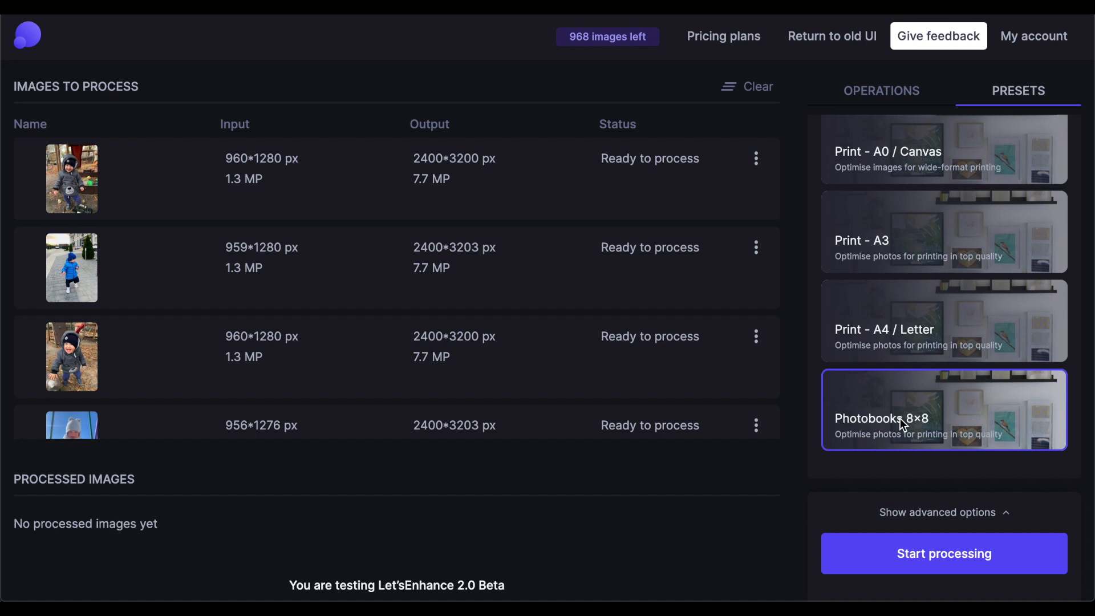
{"action": "left_click", "coordinate": [874, 548]}
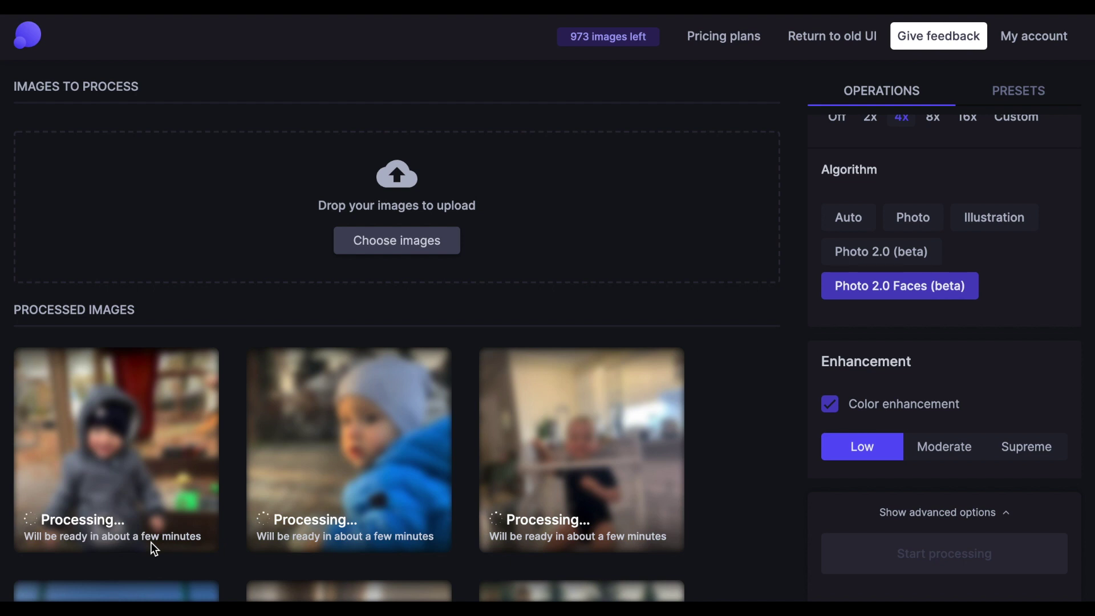
- Add the real-estate photos from Downloads, selected through 9.jpeg, to the queue
{"action": "left_click", "coordinate": [382, 234]}
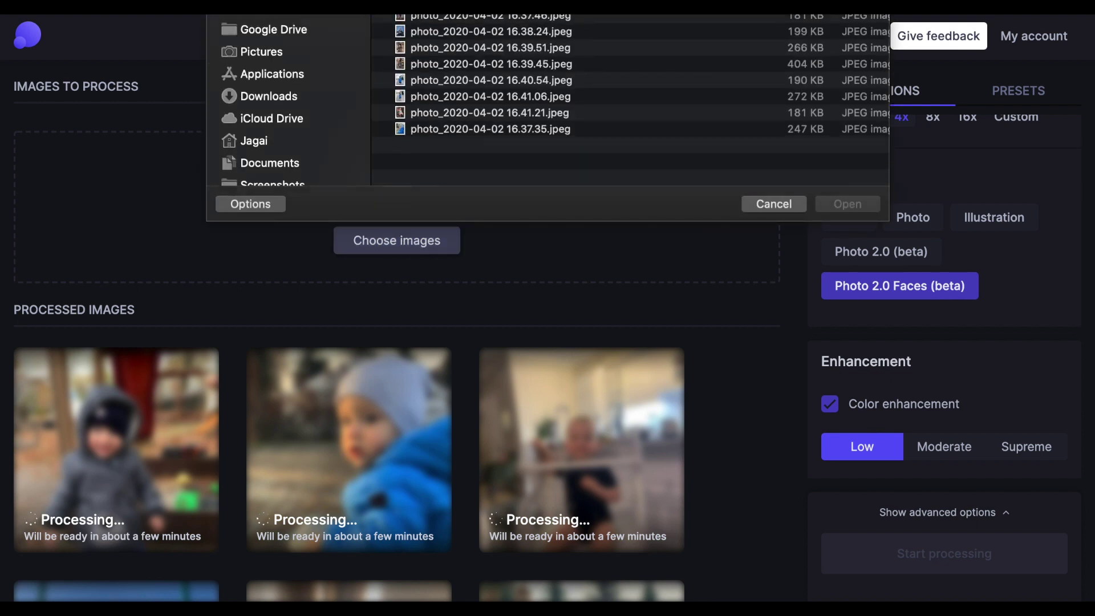
{"action": "left_click", "coordinate": [263, 99]}
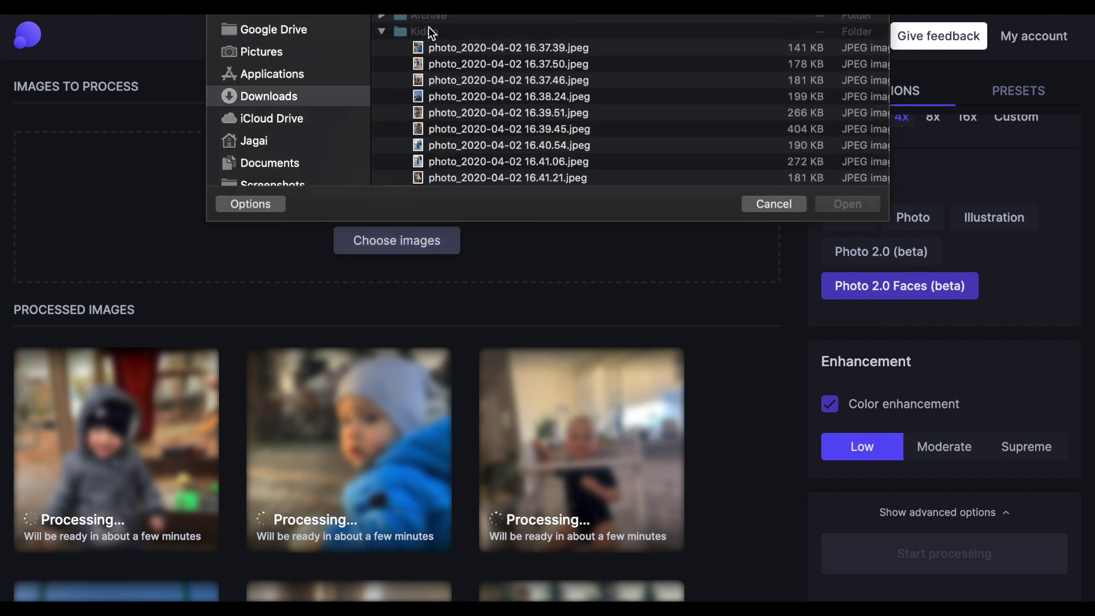
{"action": "scroll", "coordinate": [427, 37], "scroll_direction": "up", "scroll_amount": 3}
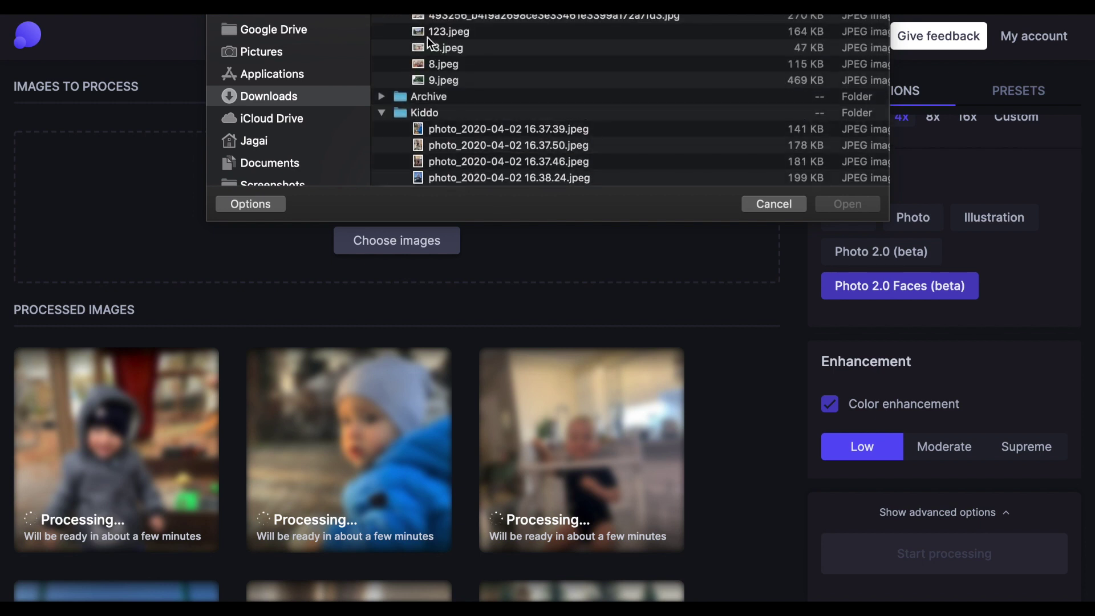
{"action": "left_click", "coordinate": [439, 18]}
{"action": "key", "text": "shift+Down"}
{"action": "key", "text": "shift+Down"}
{"action": "key", "text": "shift+Down"}
{"action": "key", "text": "shift+Down"}
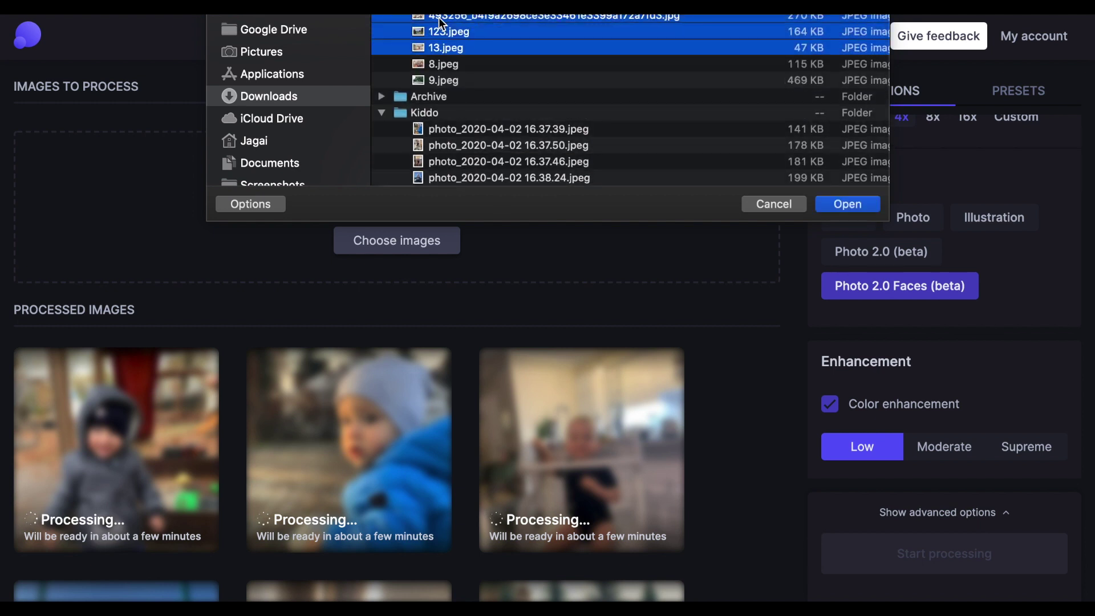
{"action": "left_click", "coordinate": [834, 204]}
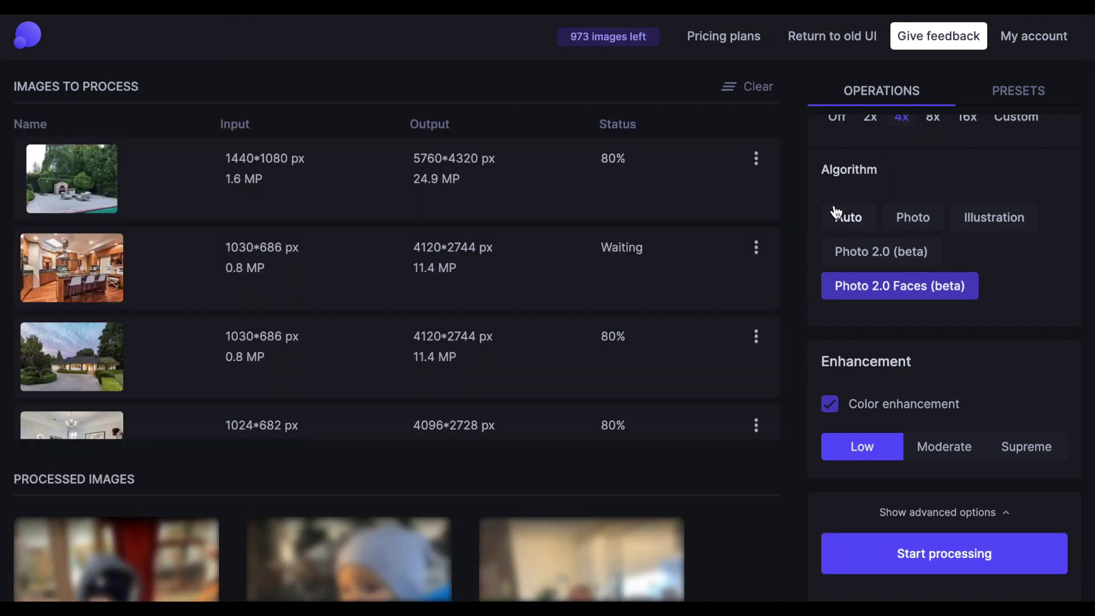
- Apply the Real Estate preset and start processing the real-estate batch
{"action": "left_click", "coordinate": [1008, 100]}
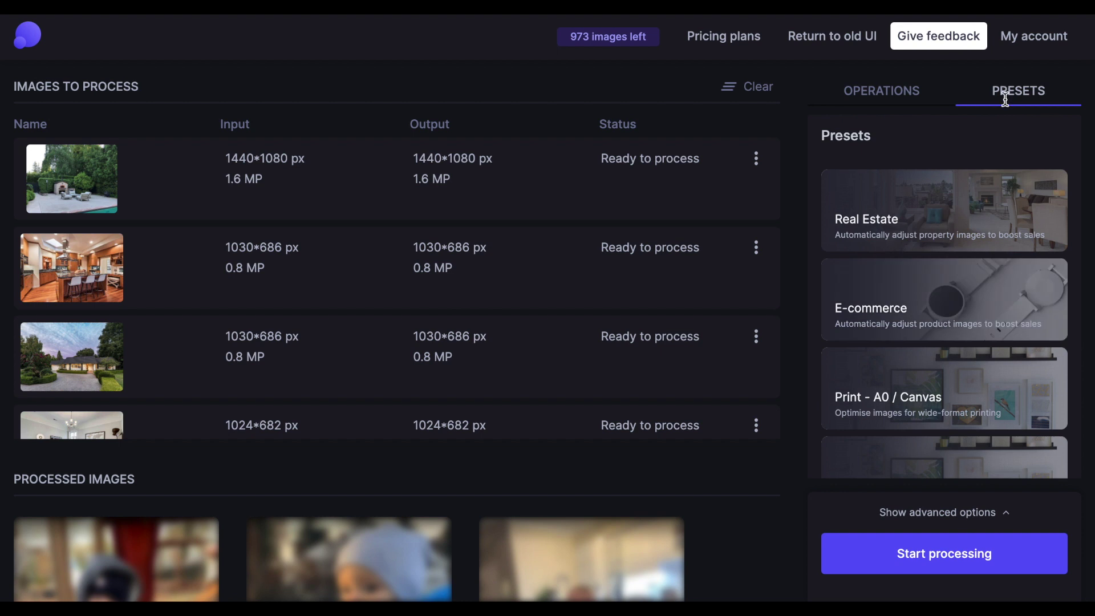
{"action": "left_click", "coordinate": [951, 178]}
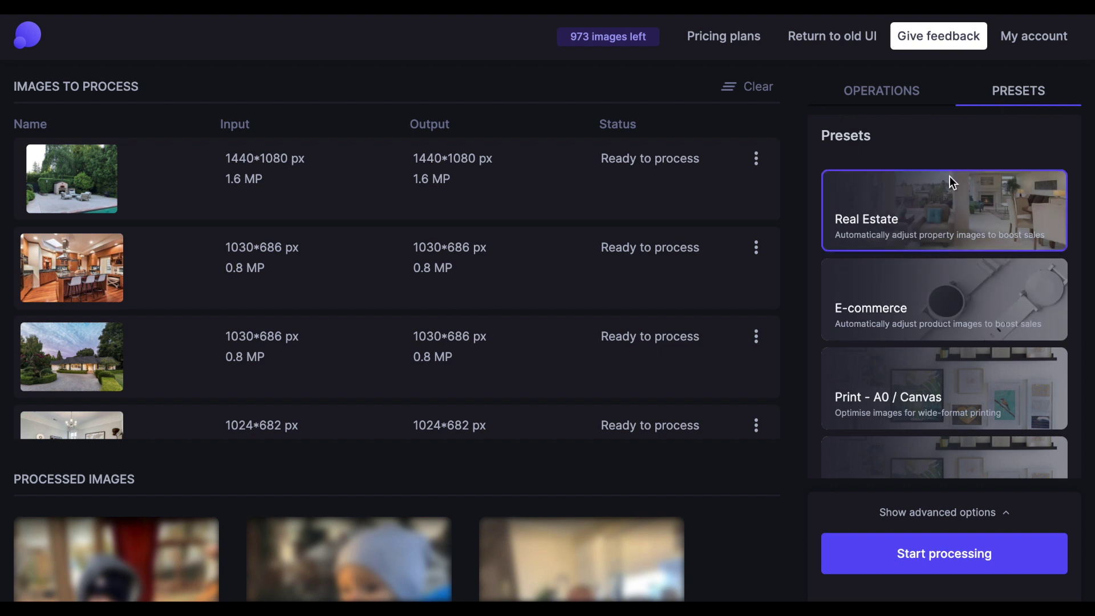
{"action": "left_click", "coordinate": [943, 555]}
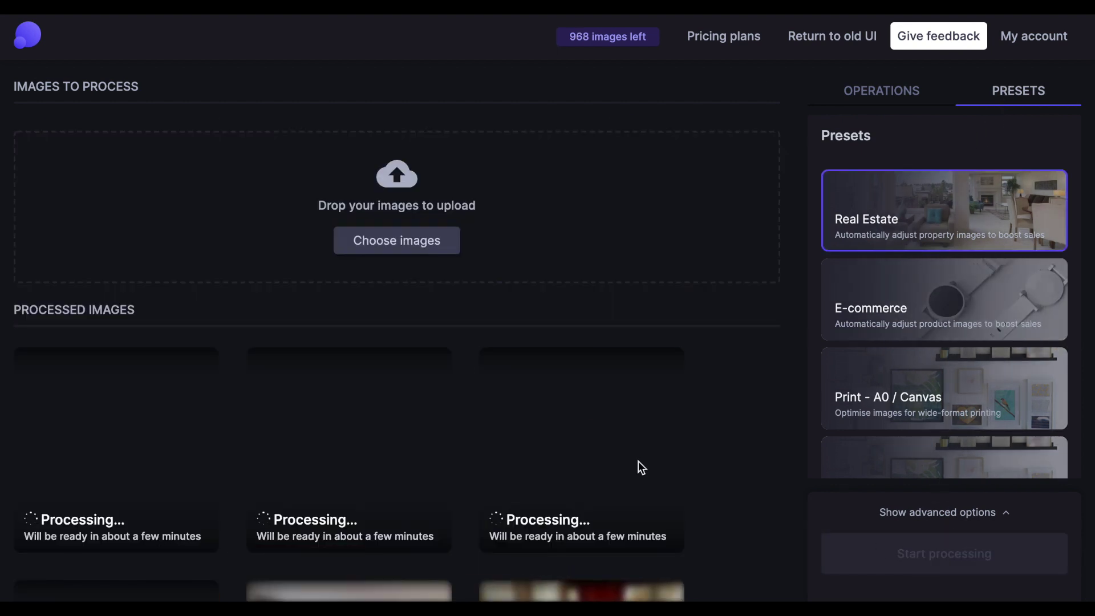
- Scroll Processed Images to the finished real-estate results, e.g. 1440×1080 px to 5760×4320 px
{"action": "scroll", "coordinate": [638, 460], "scroll_direction": "down", "scroll_amount": 8}
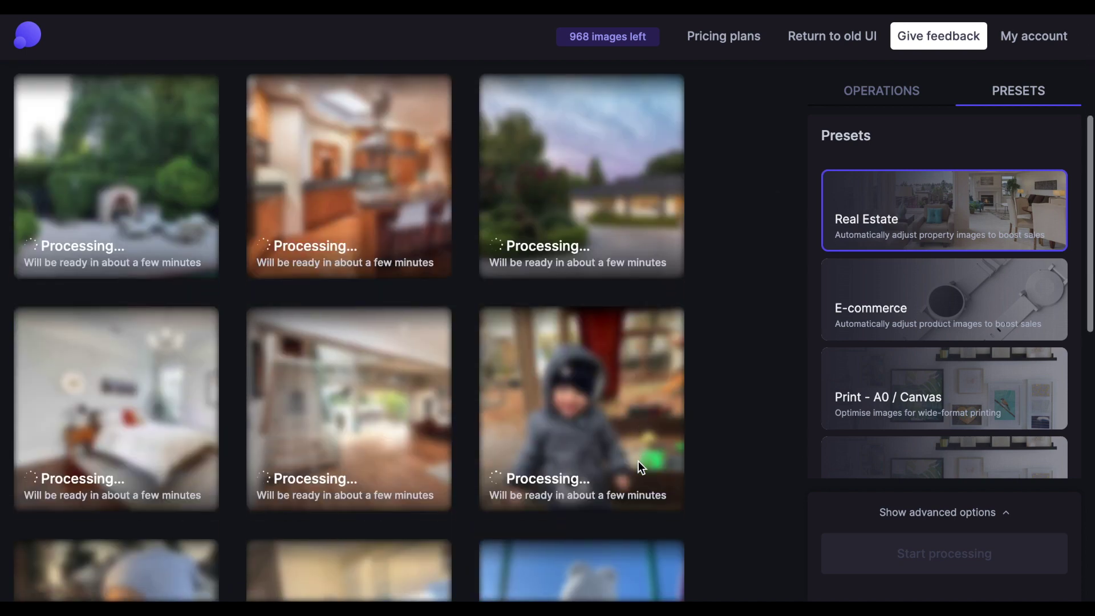
{"action": "scroll", "coordinate": [638, 461], "scroll_direction": "down", "scroll_amount": 5}
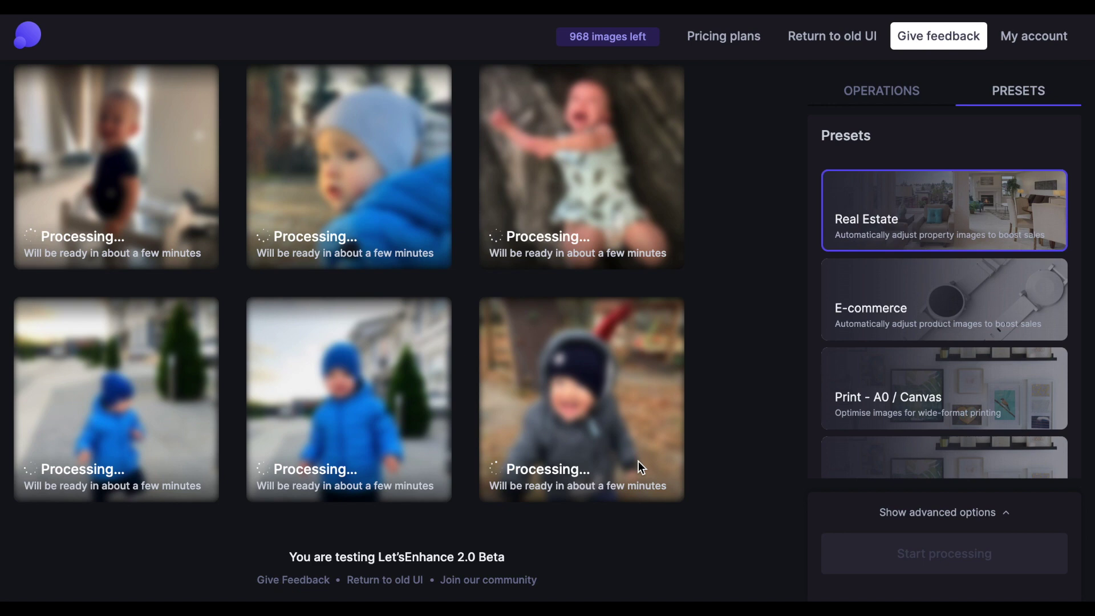
{"action": "scroll", "coordinate": [638, 461], "scroll_direction": "down", "scroll_amount": 1}
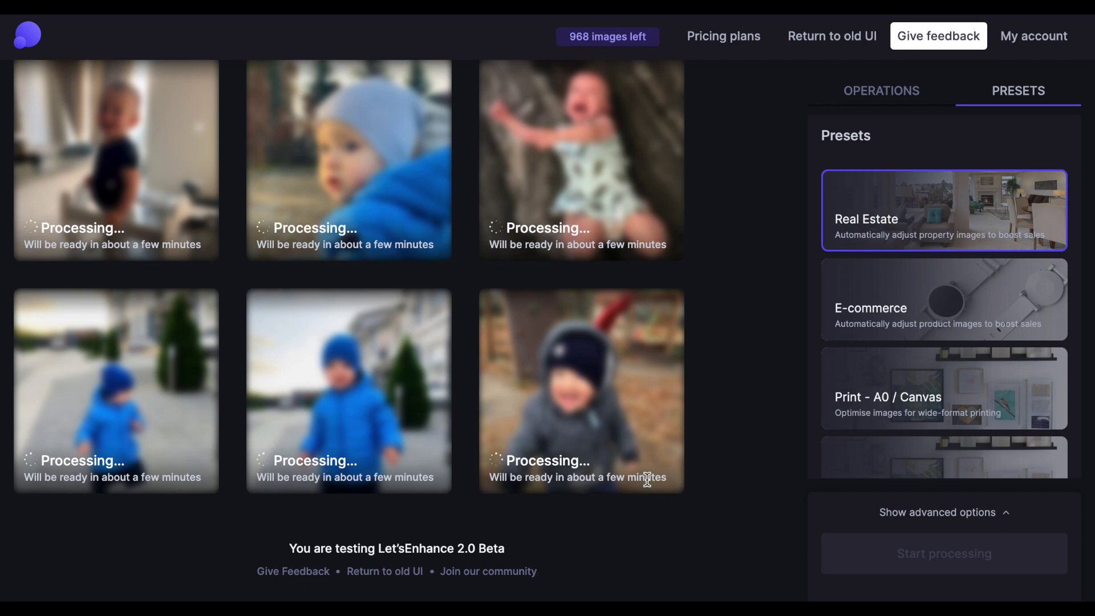
{"action": "scroll", "coordinate": [648, 478], "scroll_direction": "up", "scroll_amount": 15}
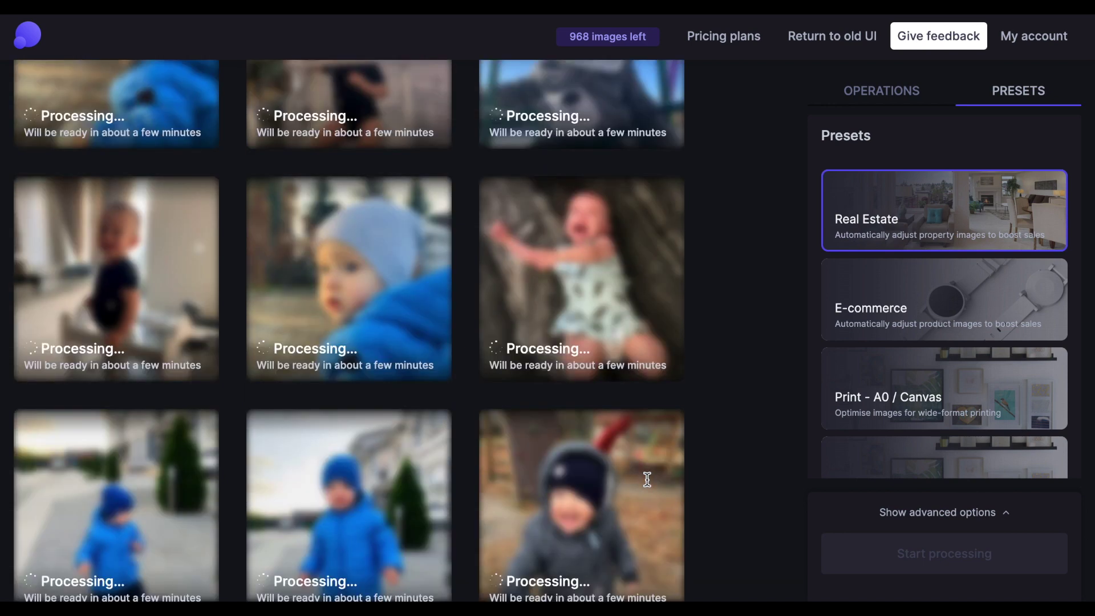
{"action": "left_click", "coordinate": [194, 495]}
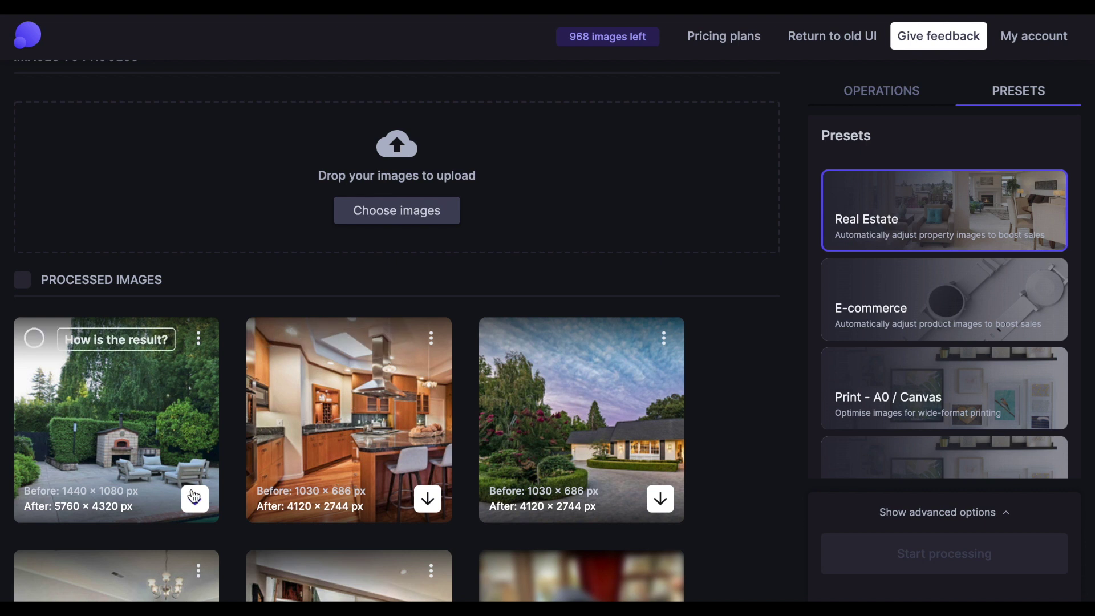
- Select all processed images and download the third enhanced house photo
{"action": "left_click", "coordinate": [23, 281]}
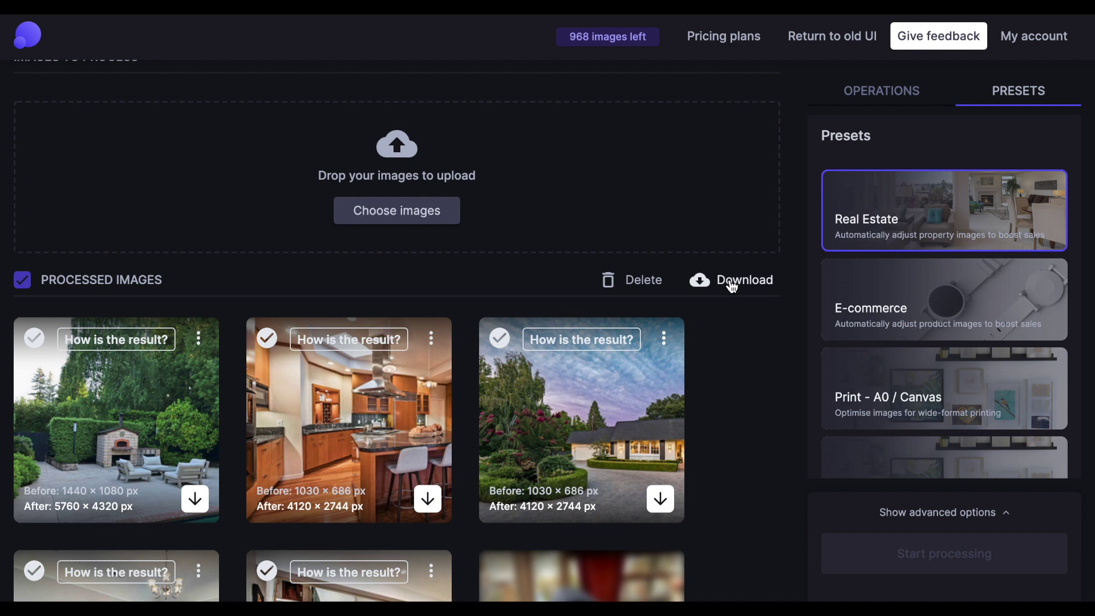
{"action": "left_click", "coordinate": [664, 339]}
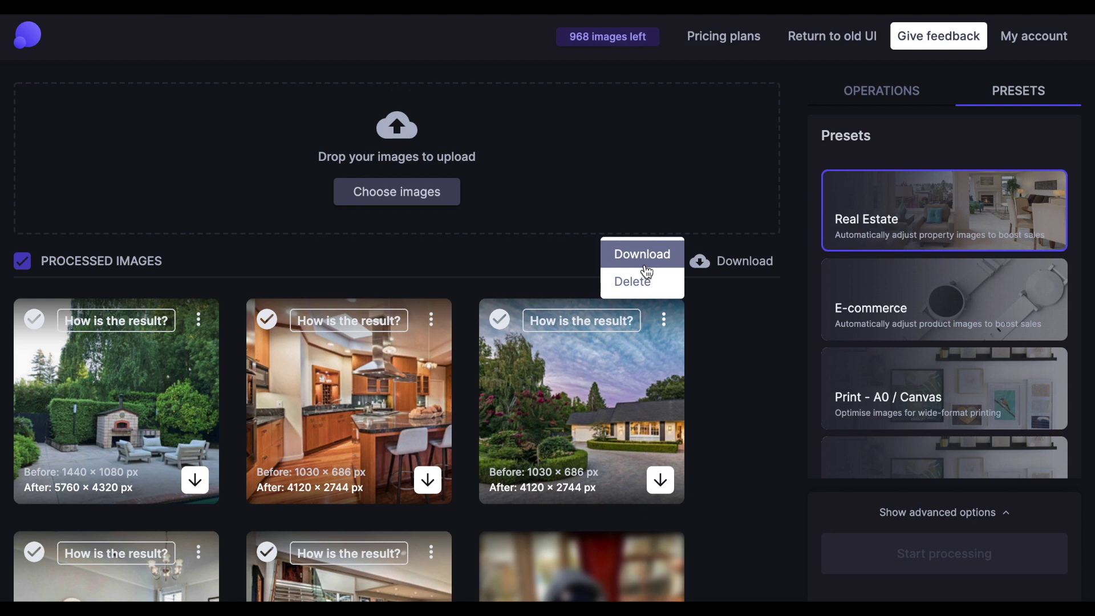
{"action": "left_click", "coordinate": [643, 254]}
{"action": "scroll", "coordinate": [622, 286], "scroll_direction": "down", "scroll_amount": 10}
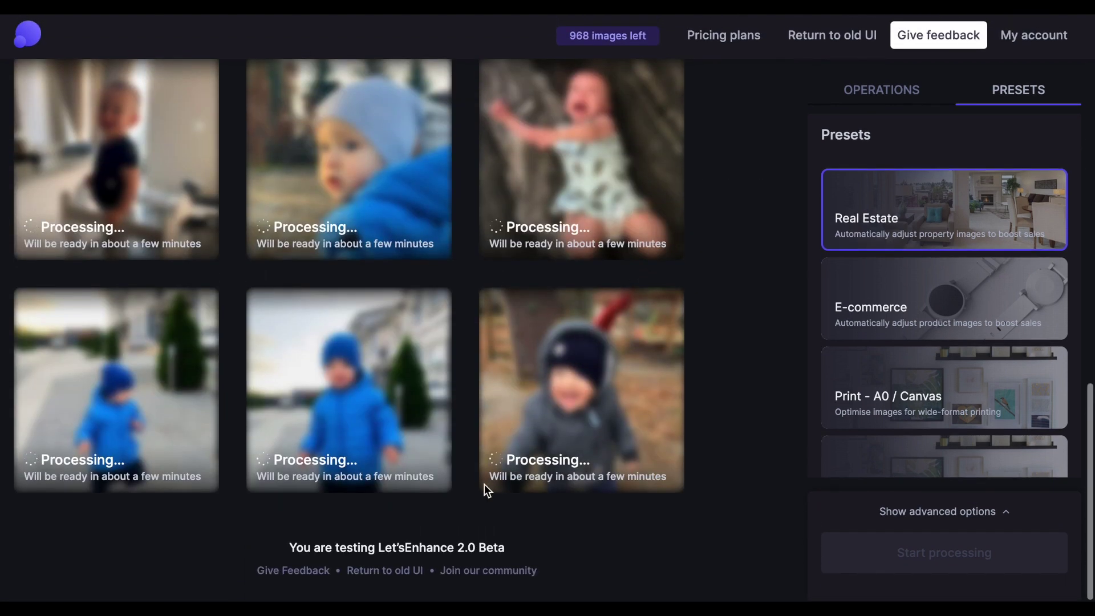